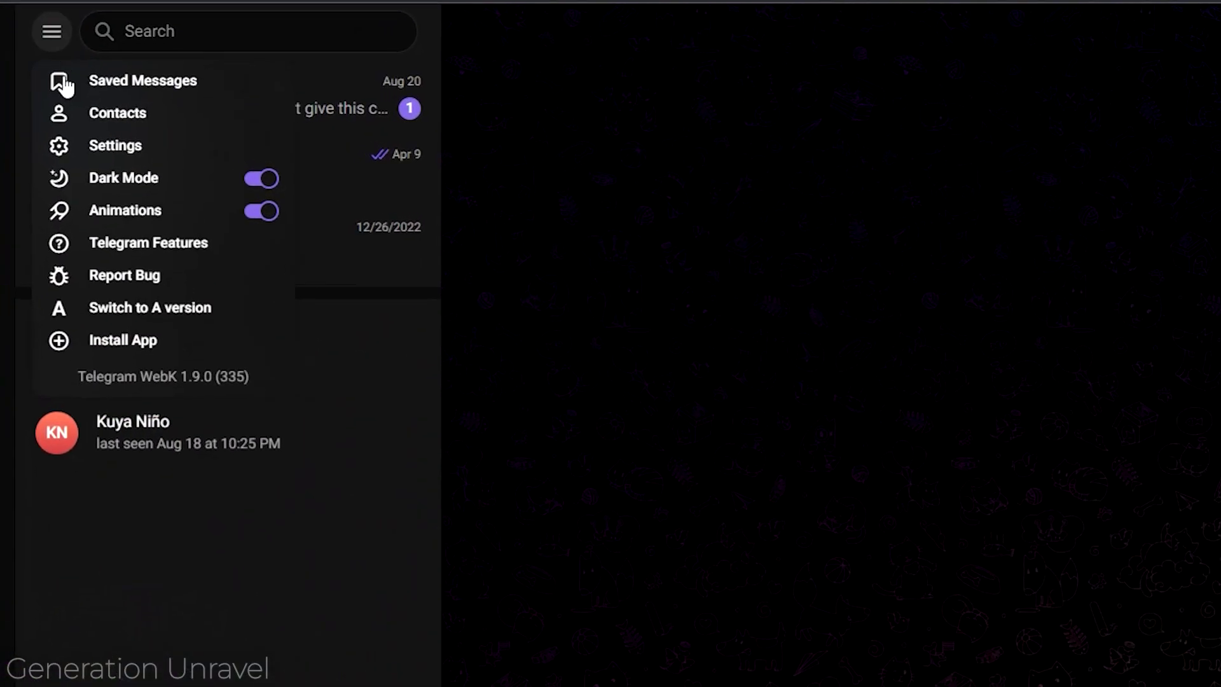
# Step: Open Telegram Web's Settings page from the top-left menu
pyautogui.click(114, 148)
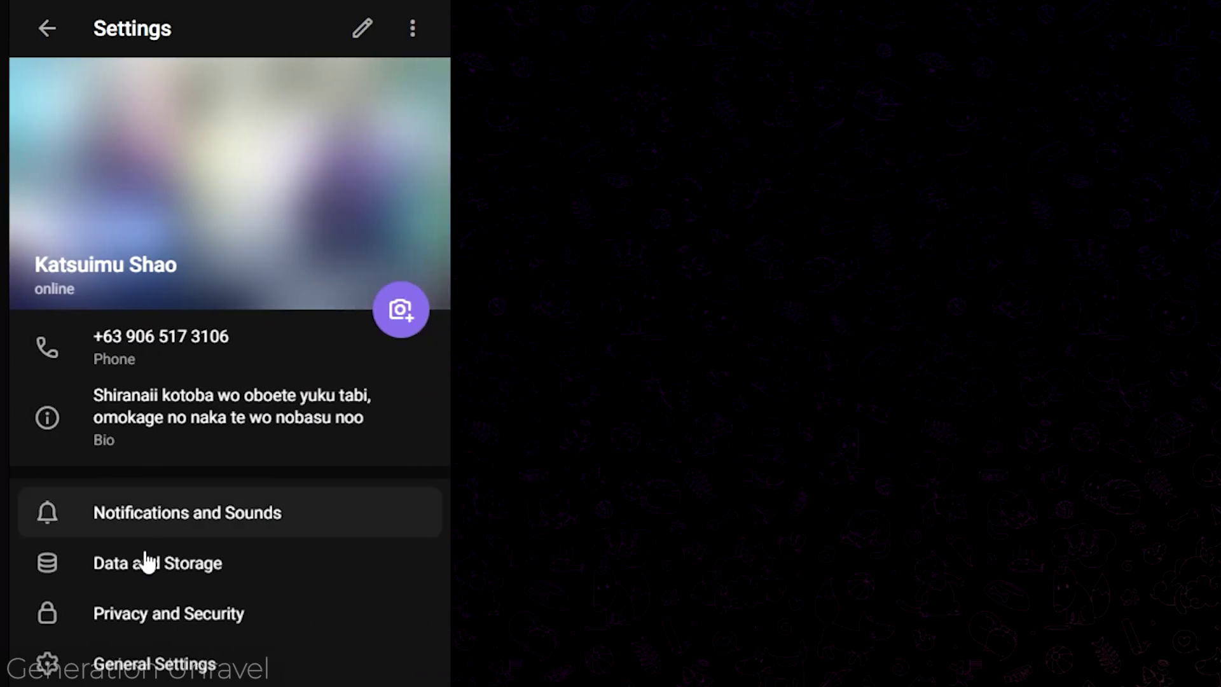
pyautogui.scroll(-1, 148, 418)
pyautogui.scroll(-1, 148, 420)
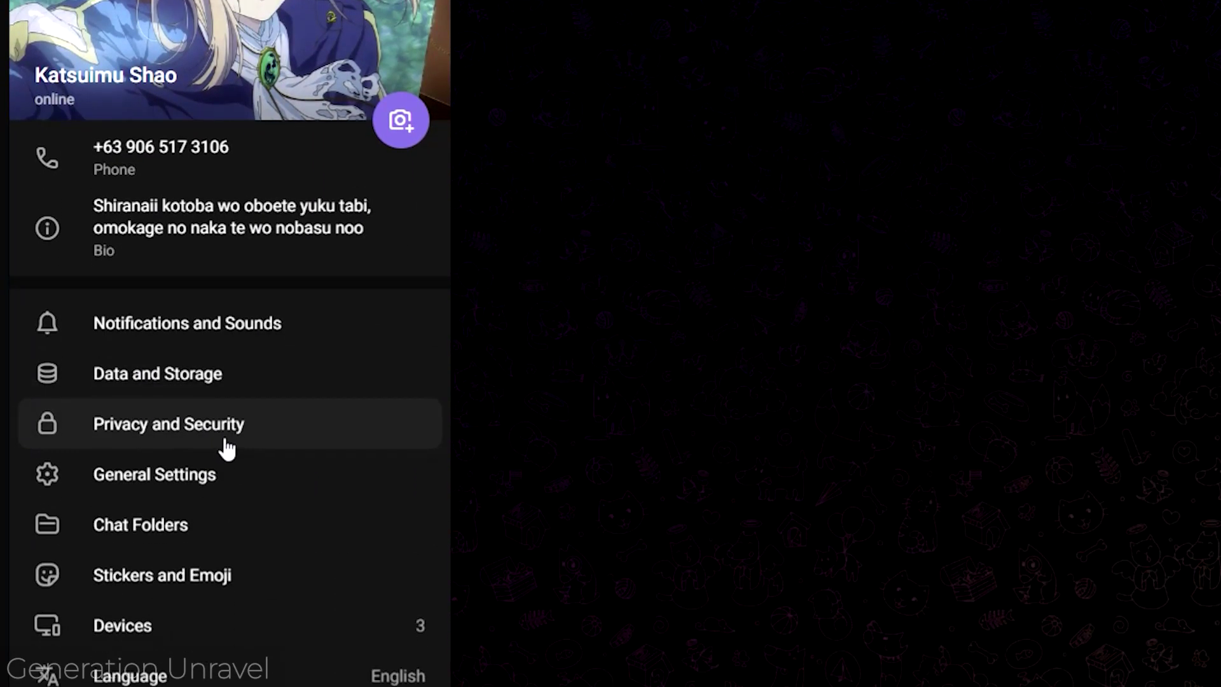
# Step: Go to Privacy and Security, scrolled down to the Sensitive Content filtering option
pyautogui.click(228, 474)
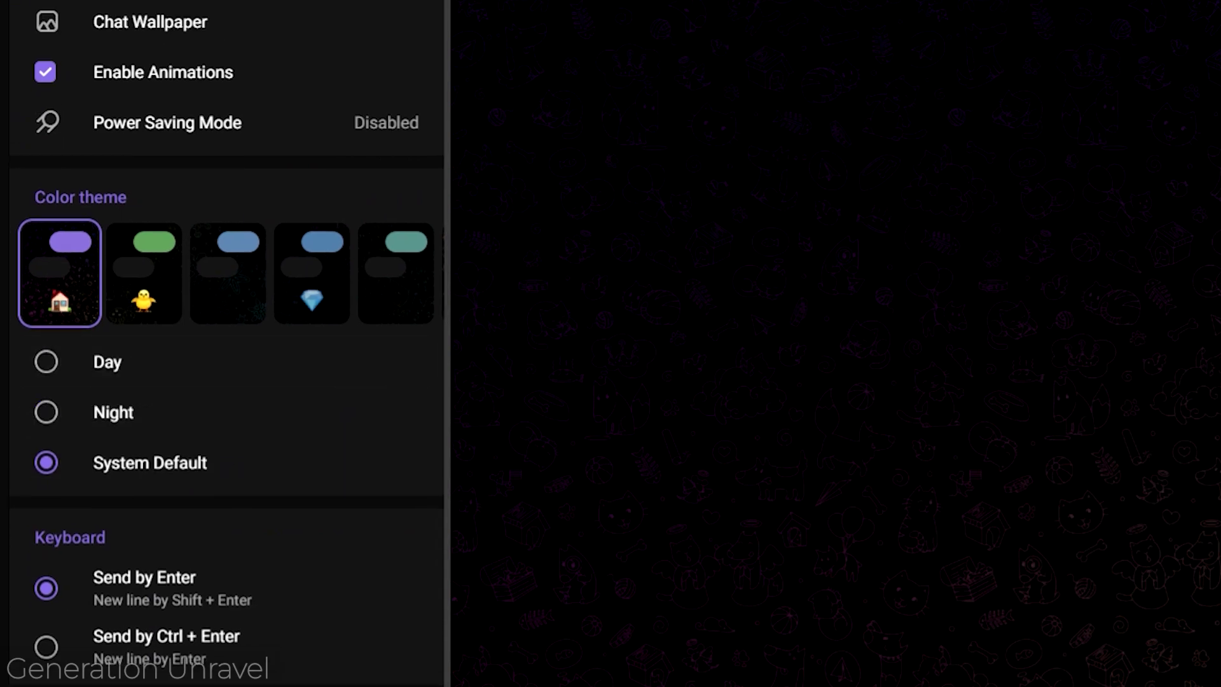
pyautogui.press('Escape')
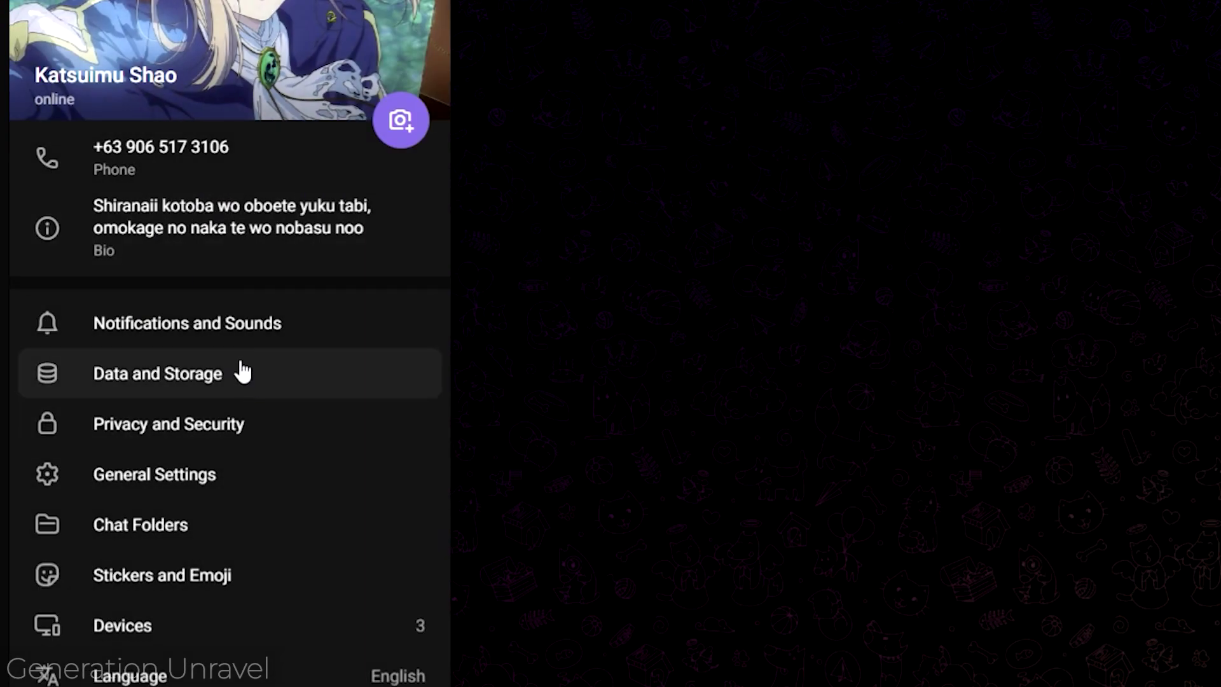
pyautogui.click(241, 424)
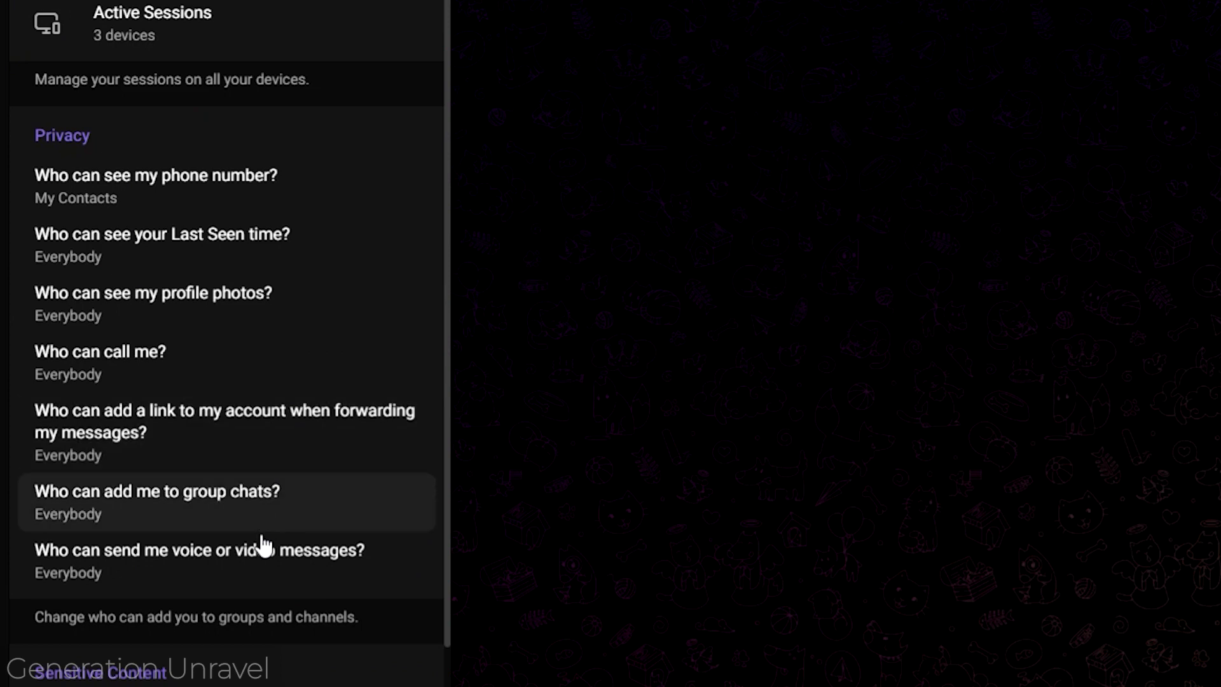
pyautogui.scroll(-3, 264, 543)
pyautogui.scroll(-2, 258, 534)
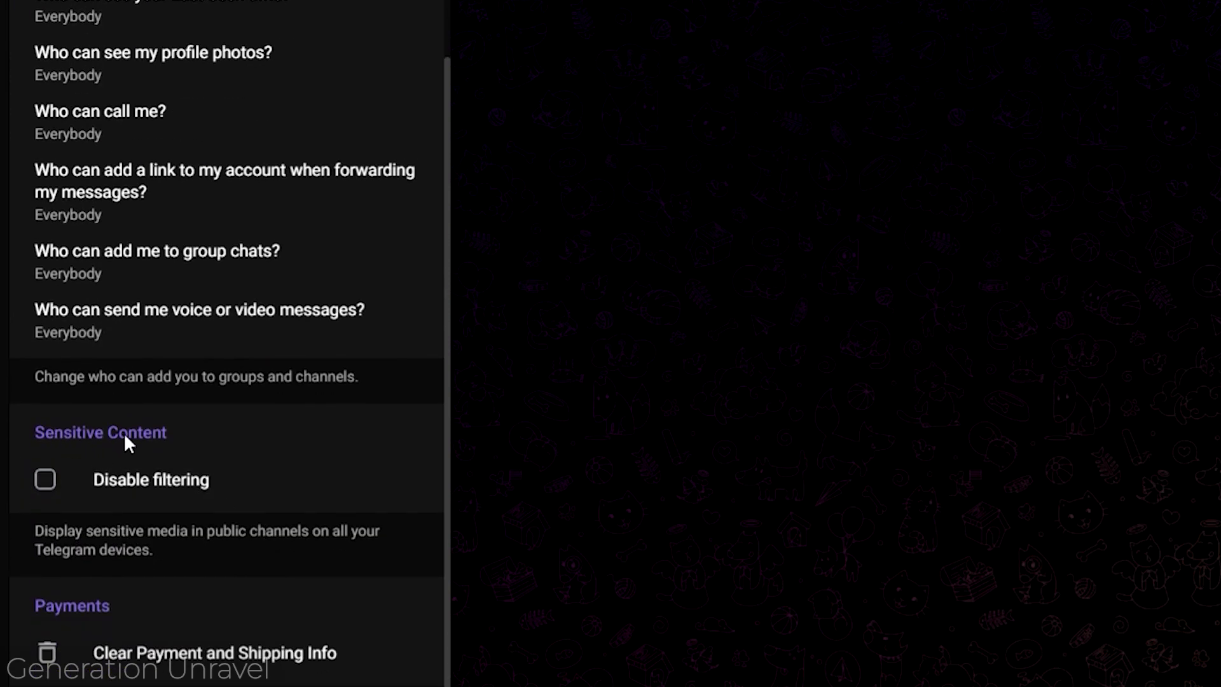
pyautogui.scroll(-1, 145, 456)
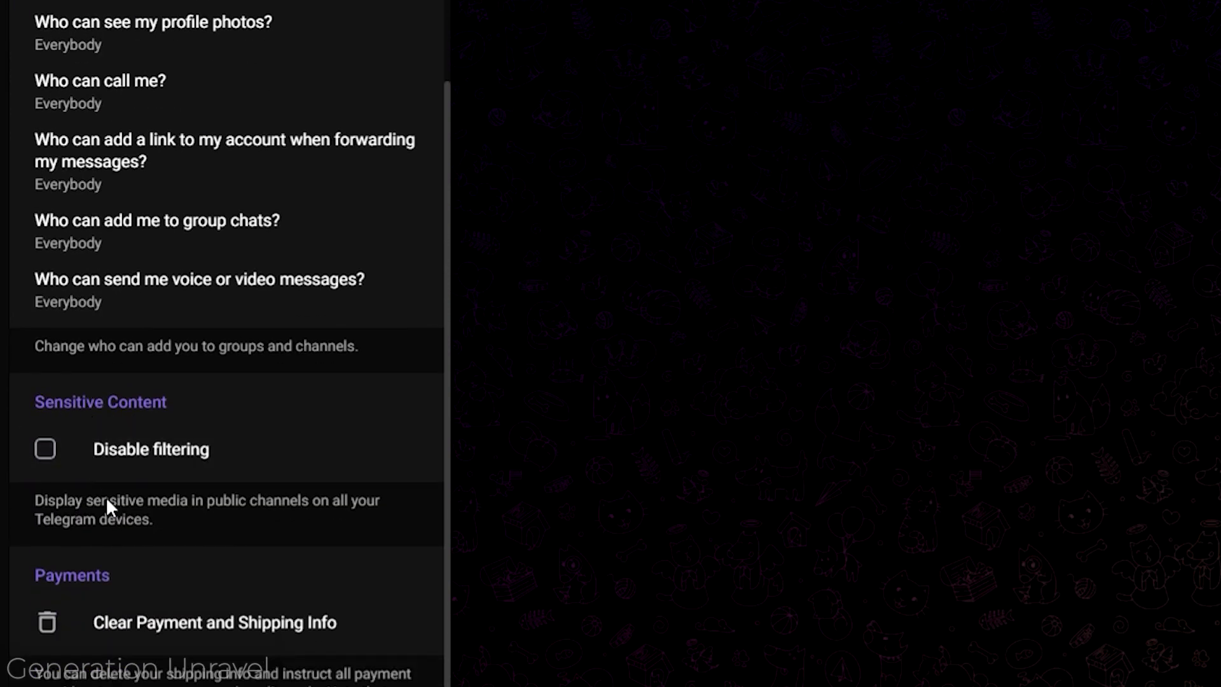
pyautogui.click(153, 449)
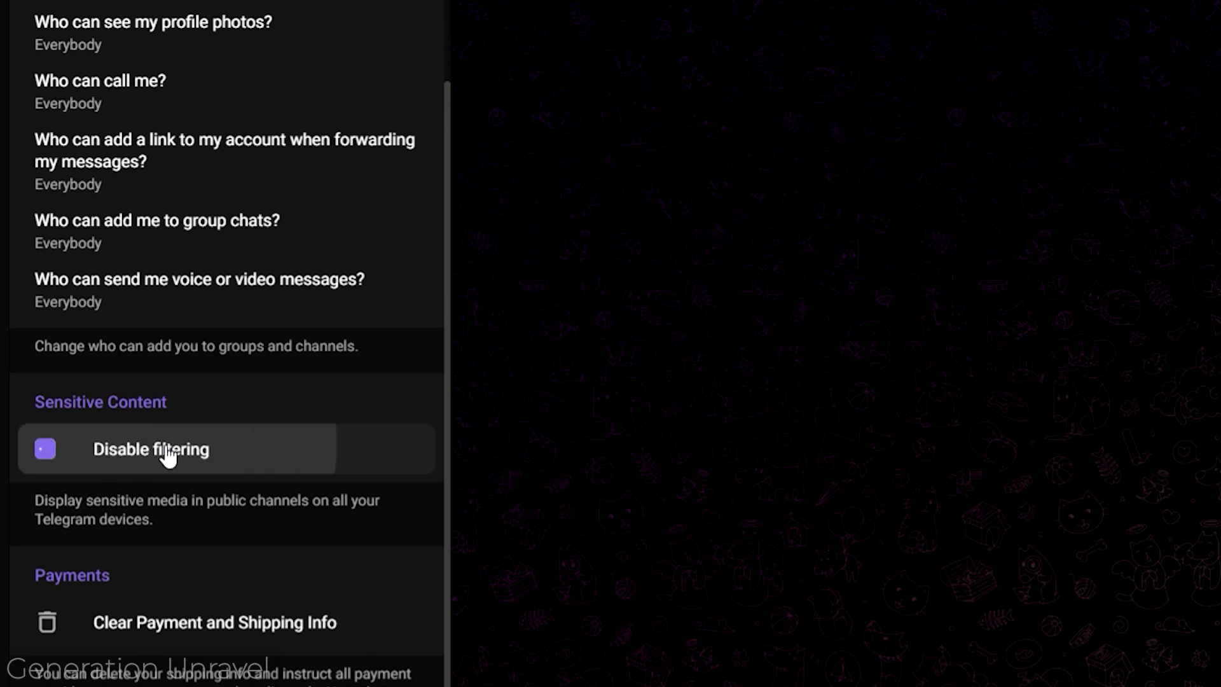
pyautogui.click(149, 459)
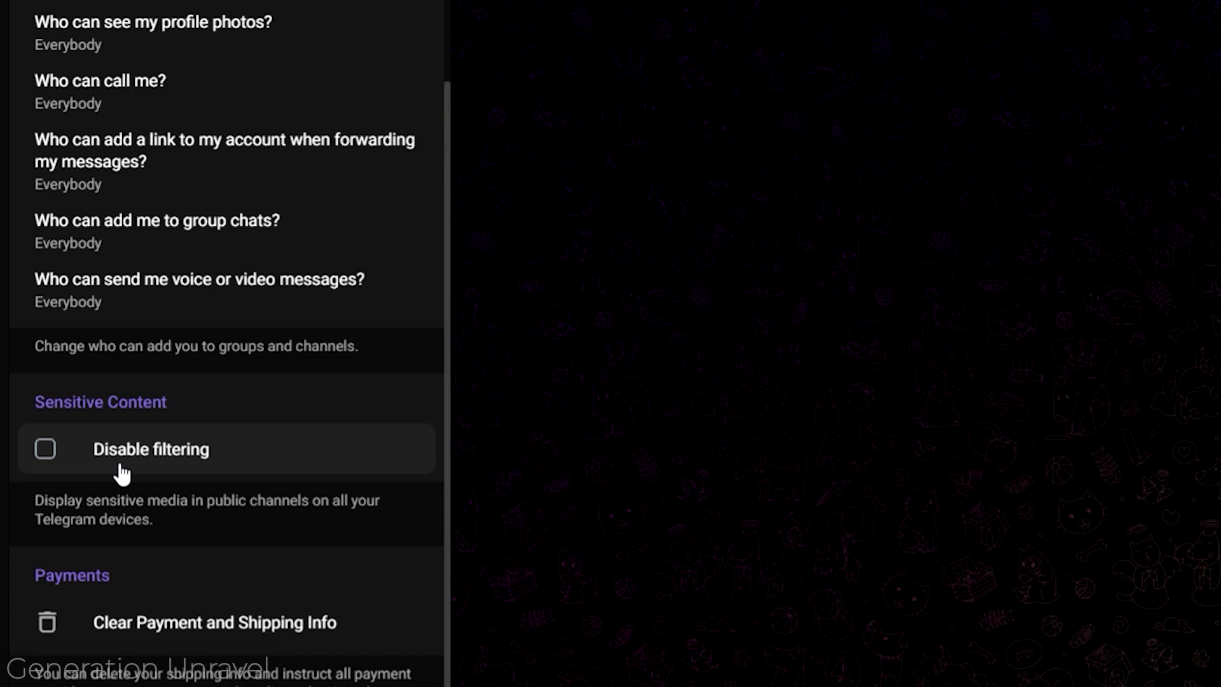
pyautogui.click(113, 458)
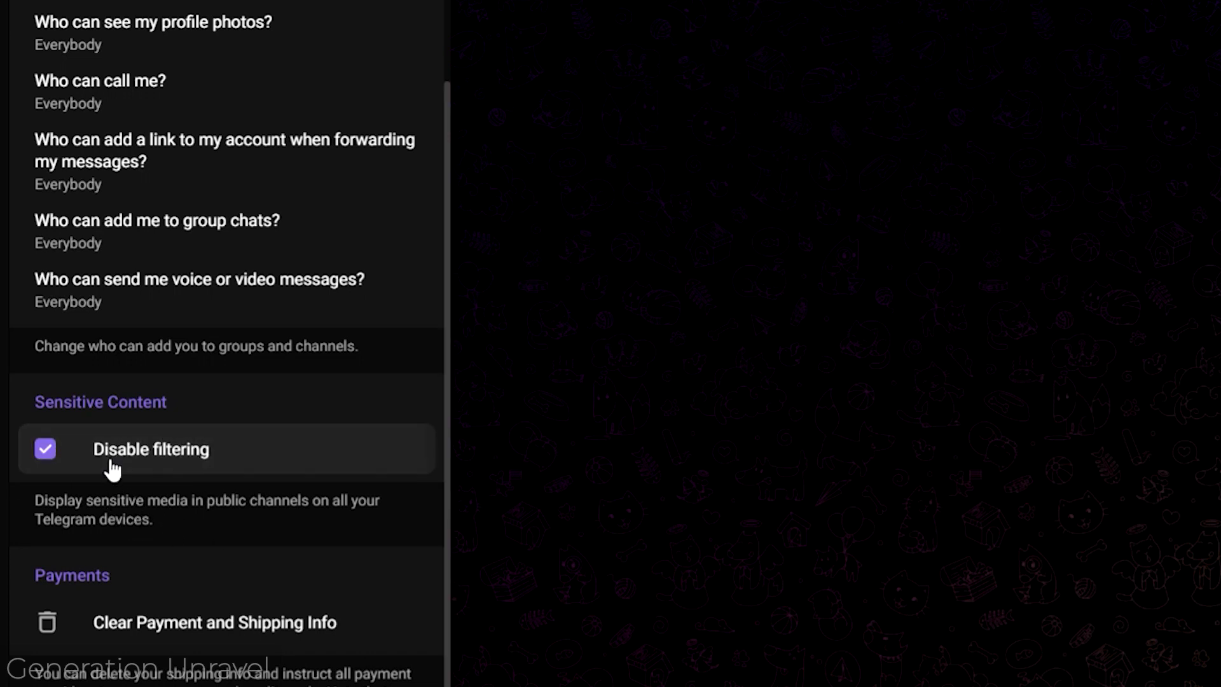
pyautogui.click(113, 465)
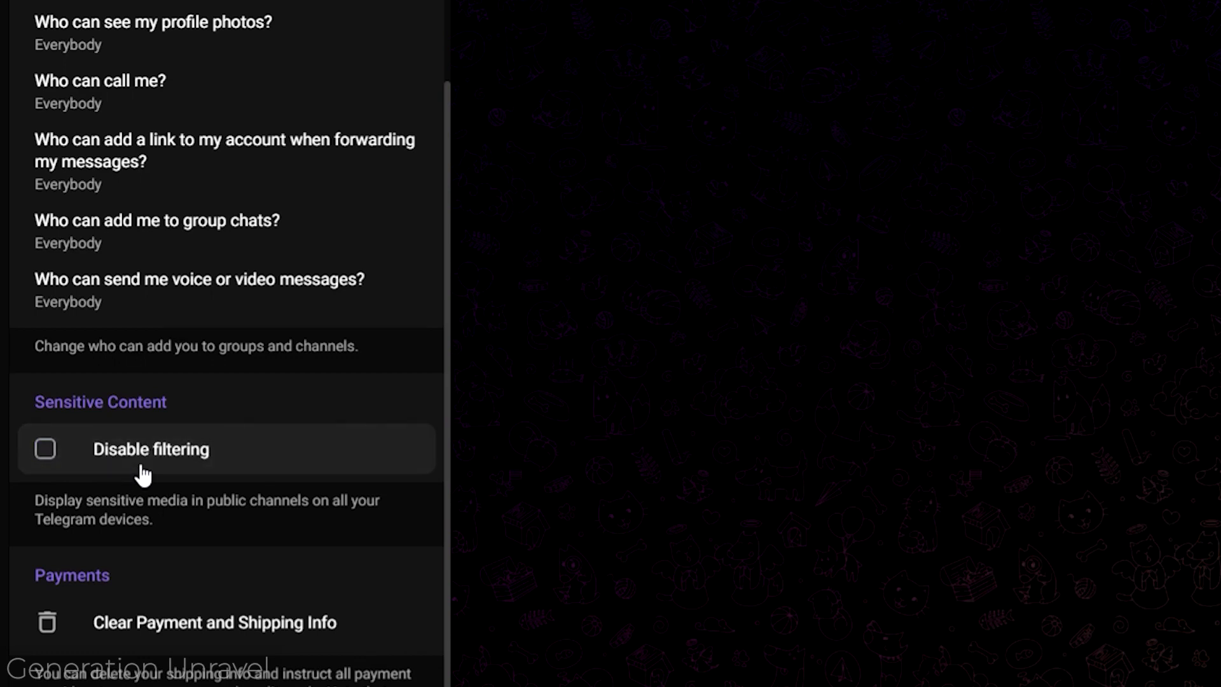
pyautogui.scroll(3, 113, 465)
pyautogui.scroll(-3, 133, 467)
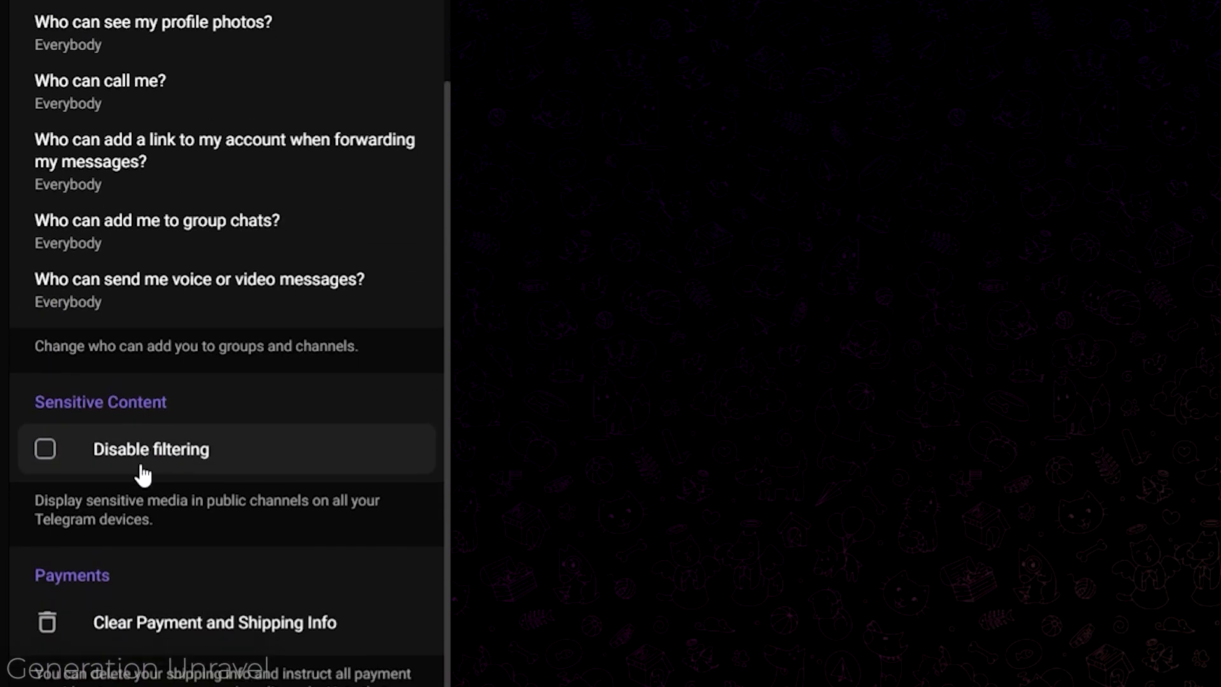